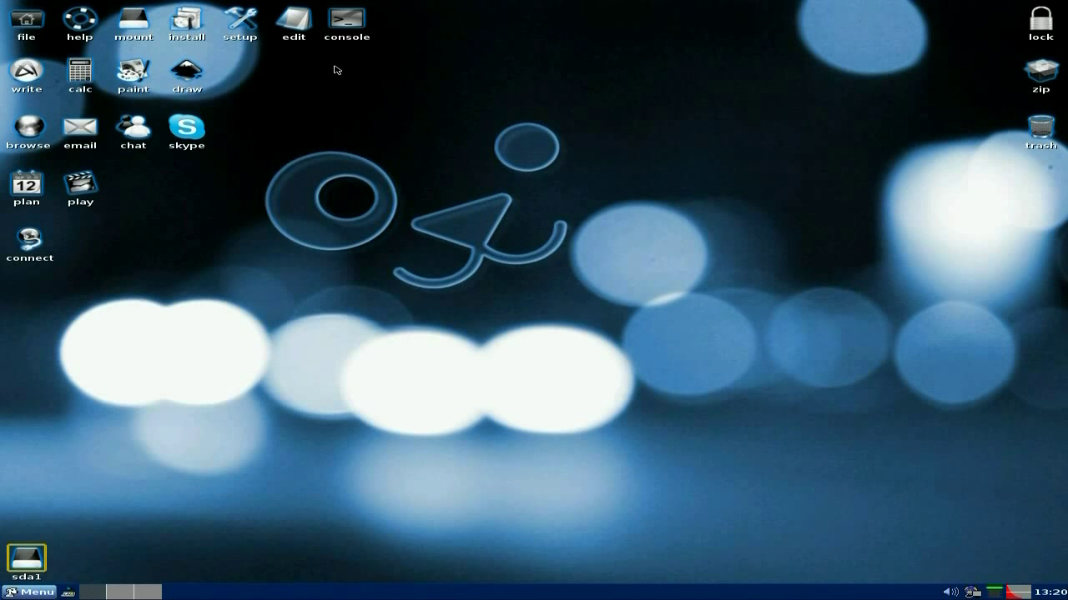
Launch the word processor, click into its blank document, then close it
click(27, 75)
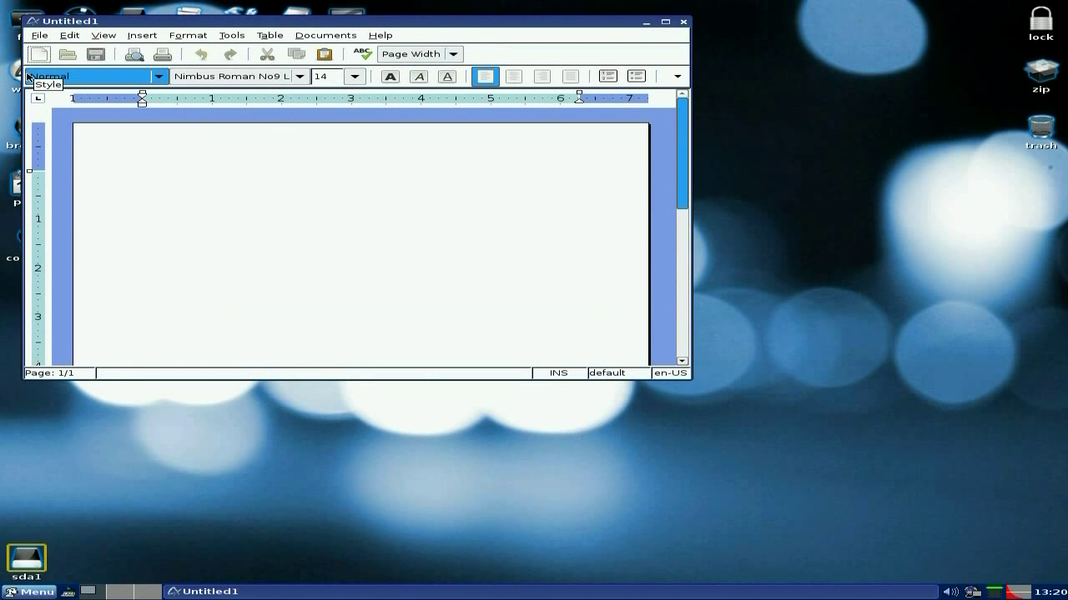
click(419, 76)
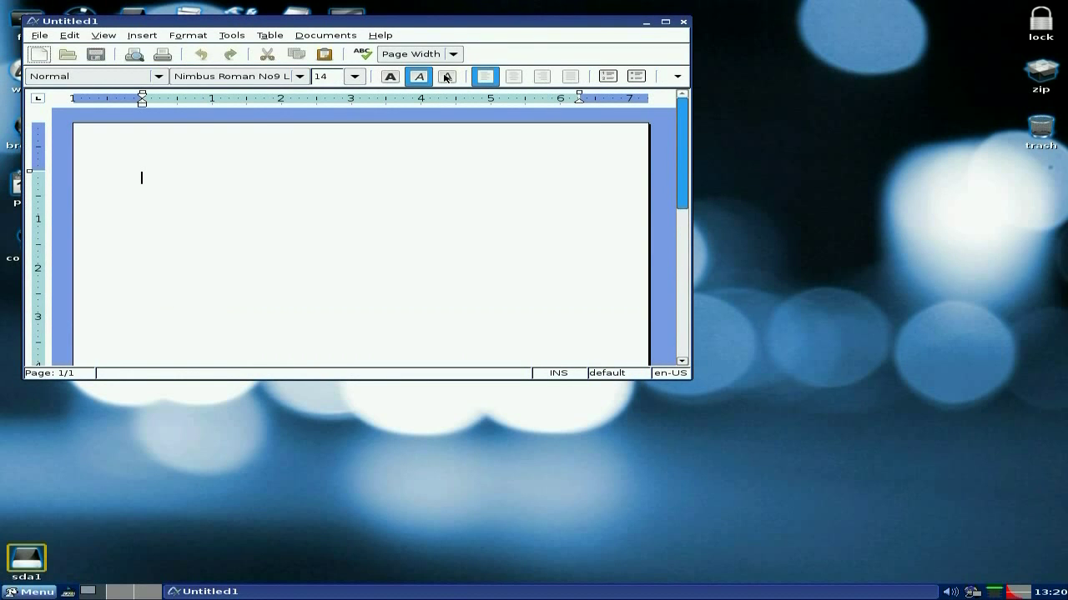
click(683, 22)
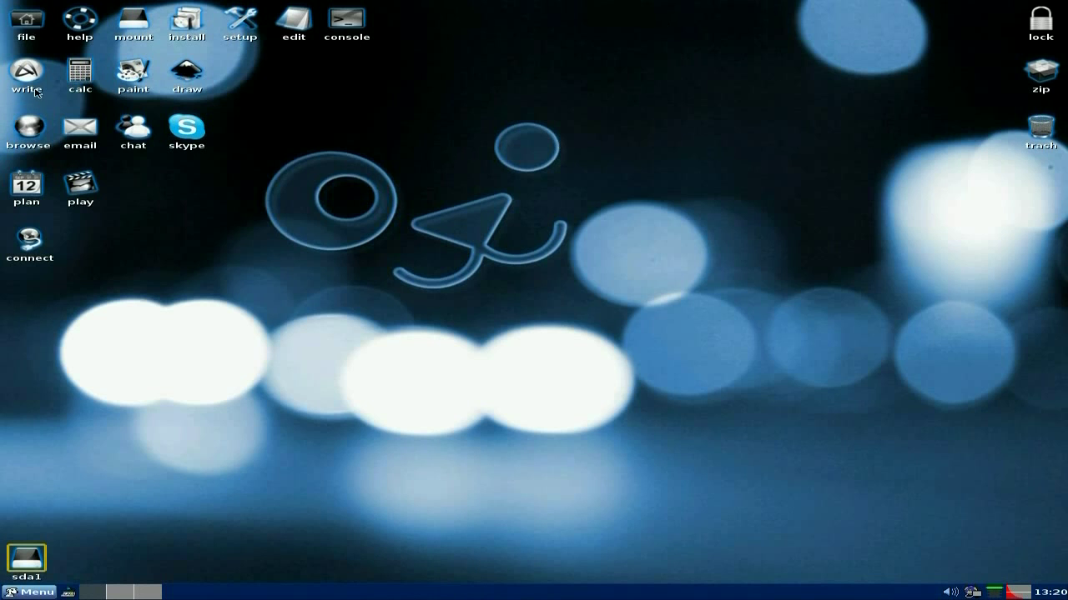
Try the spreadsheet, paint and vector drawing programs in turn, closing each afterwards
click(70, 81)
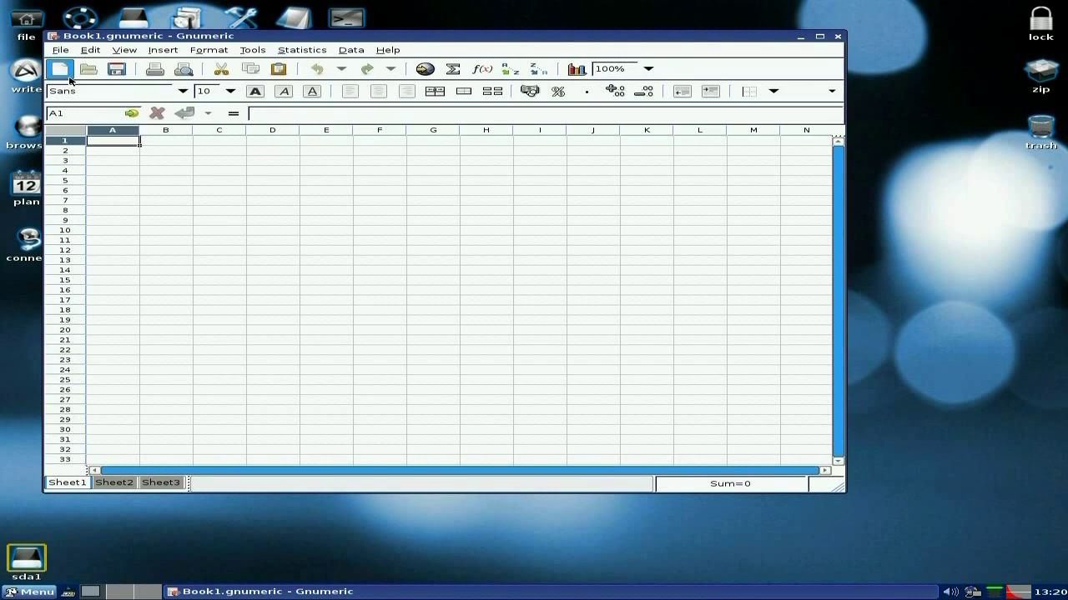
click(837, 38)
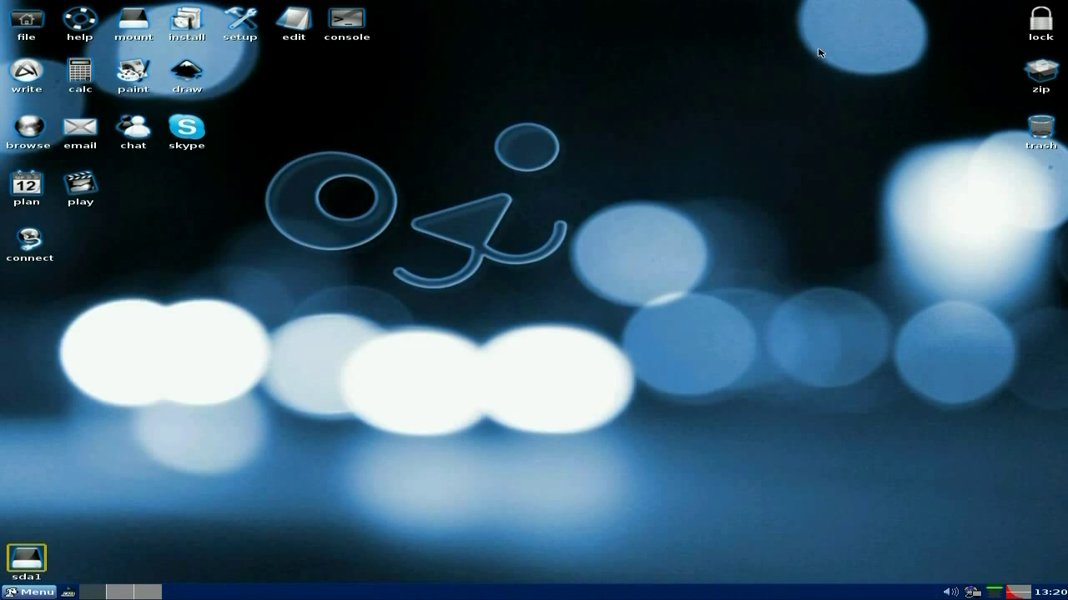
click(138, 81)
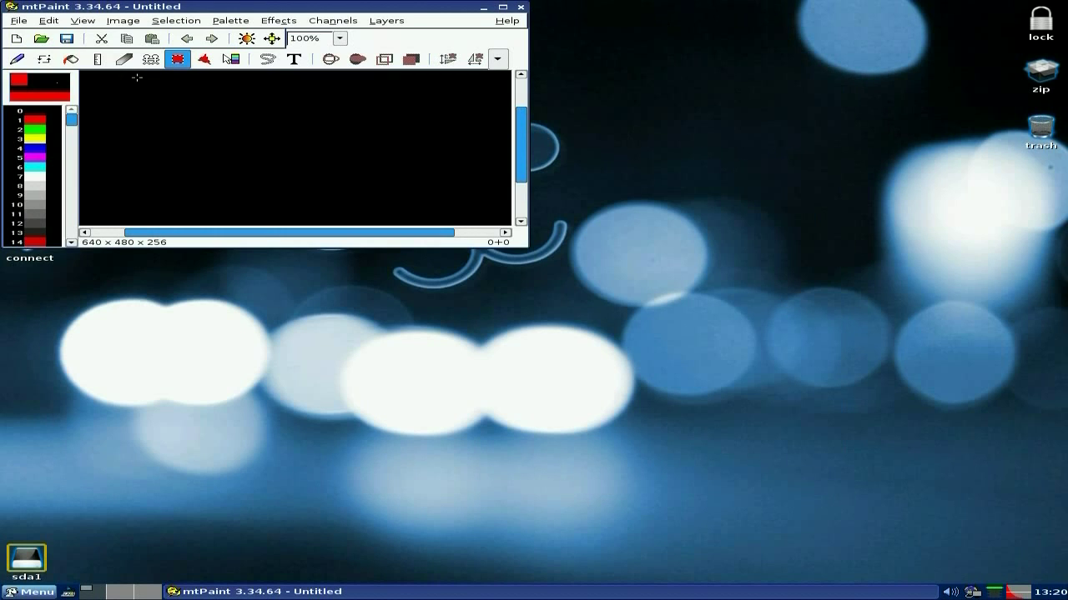
click(520, 7)
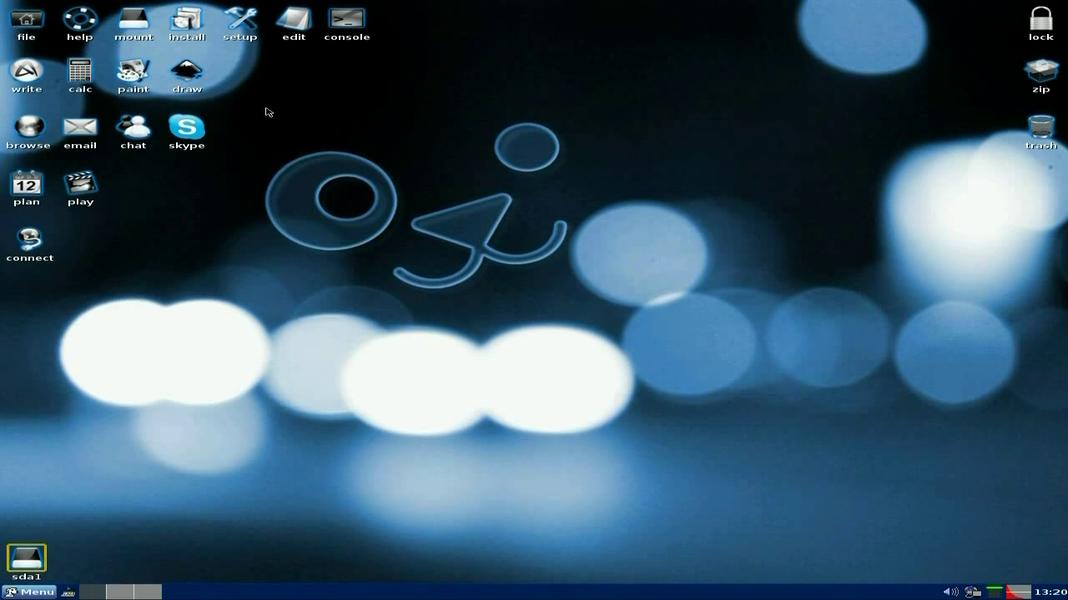
click(185, 79)
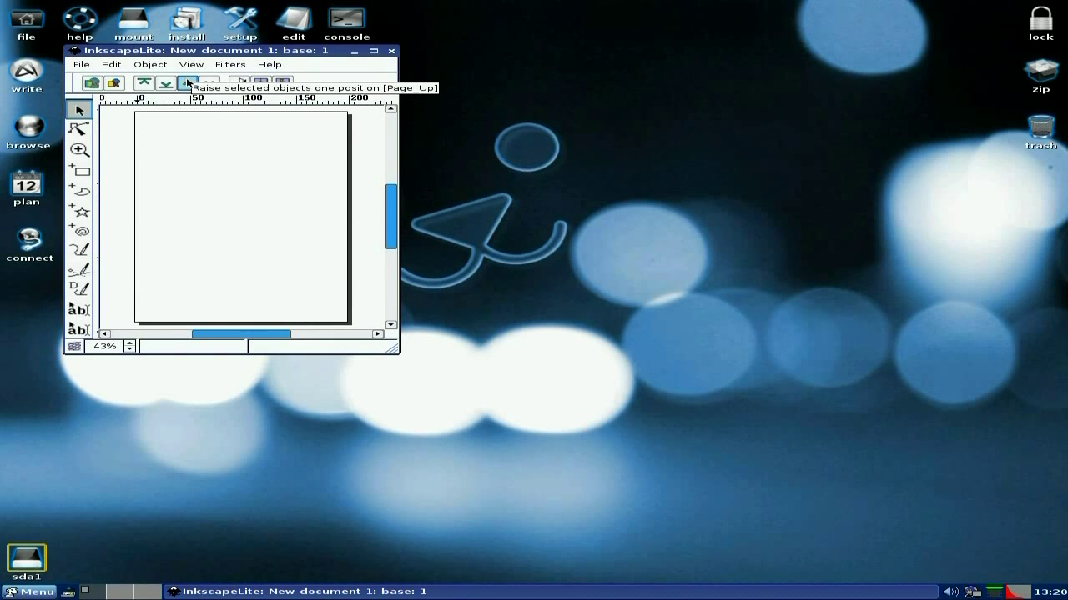
click(391, 51)
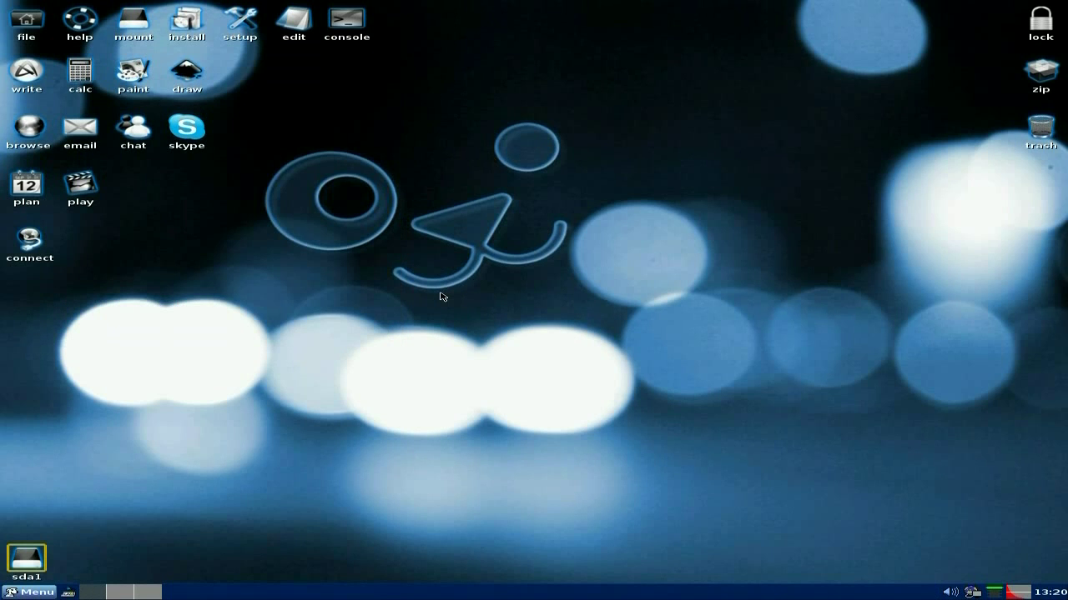
Open and close the SeaMonkey browser, then dismiss the Skype 2.1 sign-in window
double_click(29, 129)
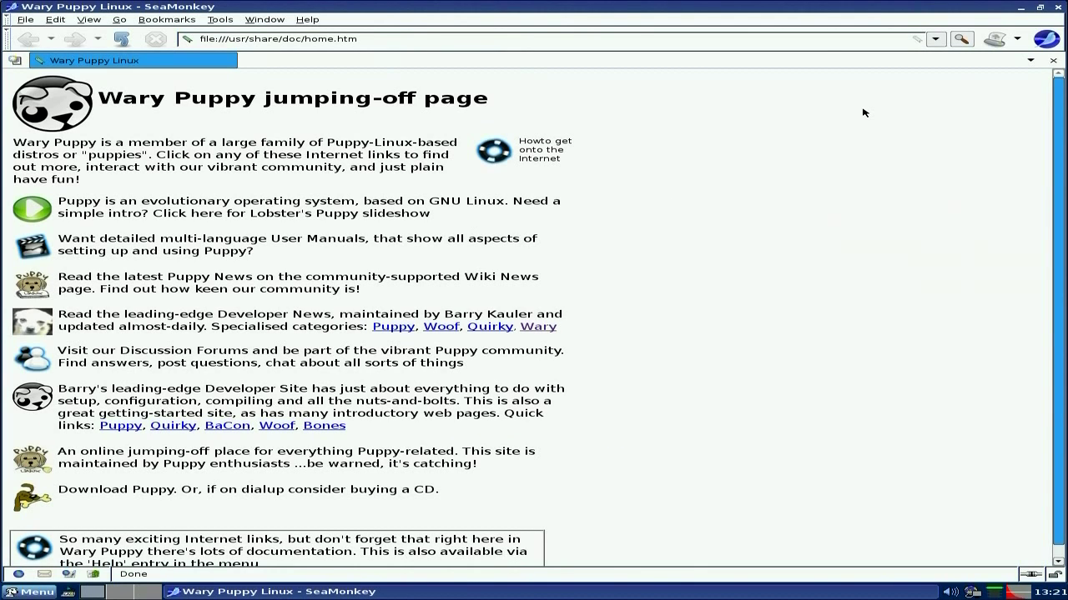
click(1058, 8)
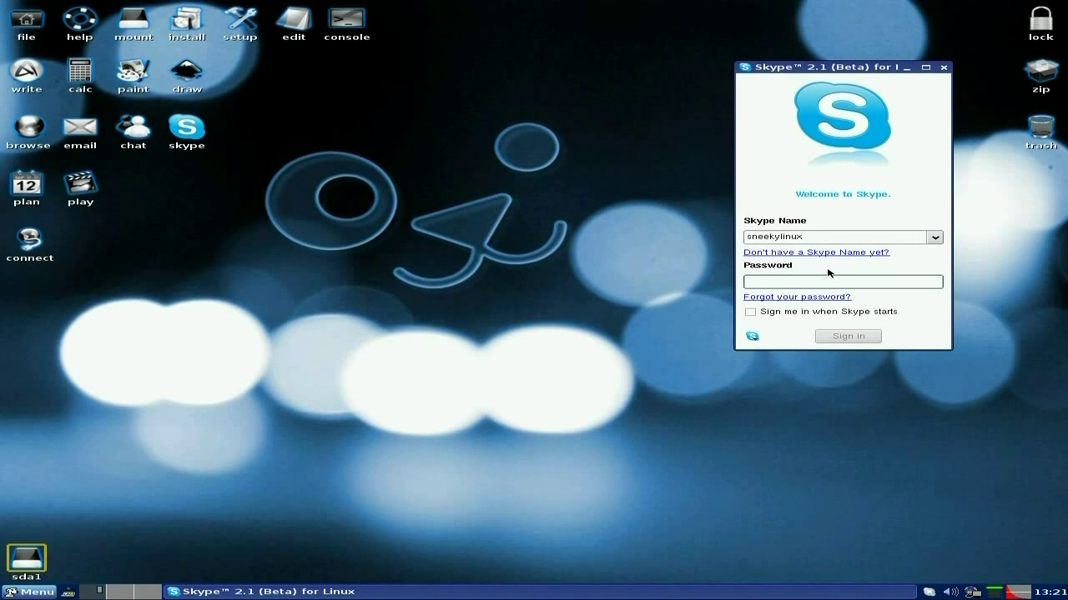
click(943, 68)
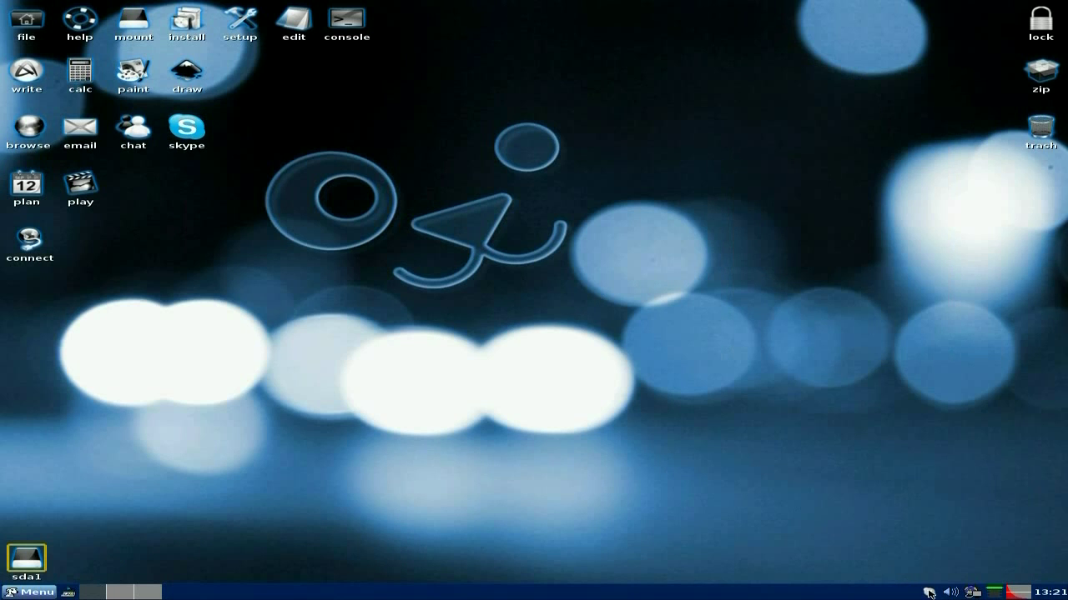
Quit Skype from its tray icon, then open and close the Osmo calendar for 25 October 2011
right_click(929, 593)
click(935, 582)
click(26, 198)
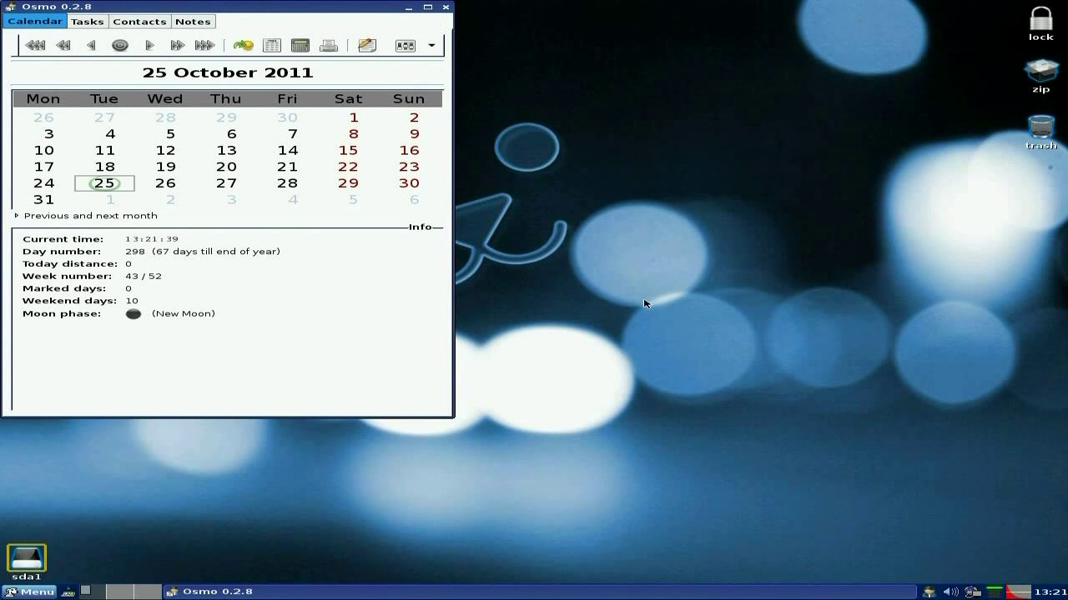
click(446, 7)
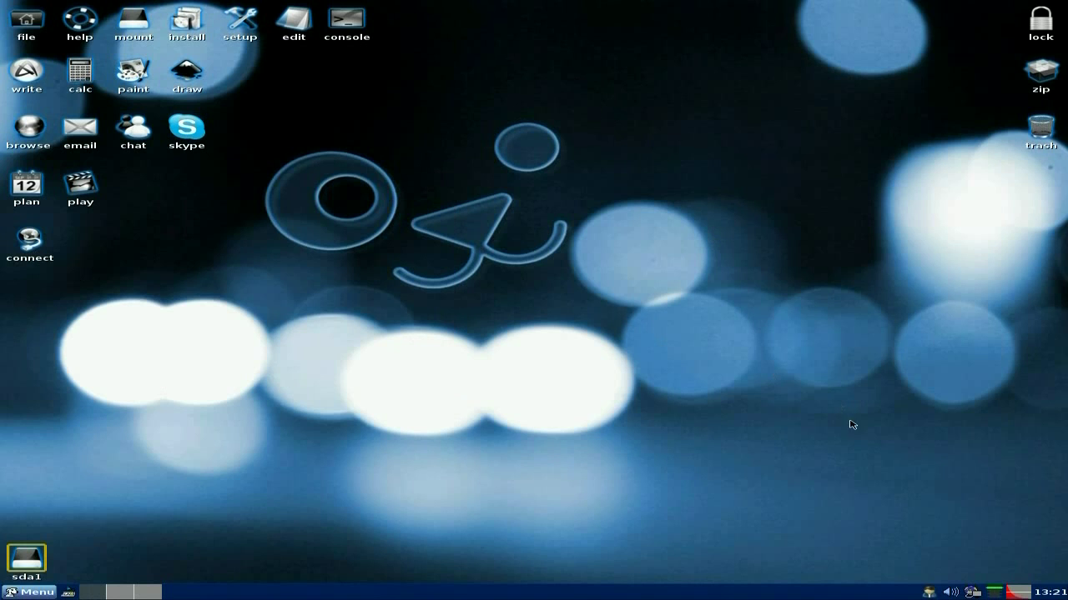
Quit Osmo from its tray icon and show the main menu's Graphic submenu (GIMP, Viewnior, mtPaint)
right_click(929, 593)
click(943, 588)
click(30, 594)
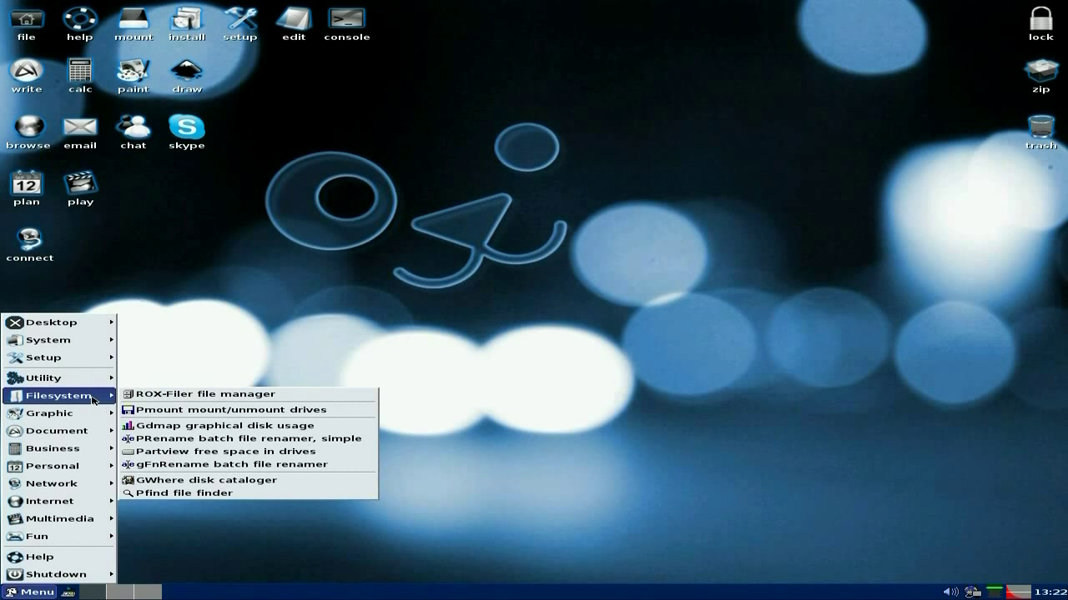
mouse_move(50, 412)
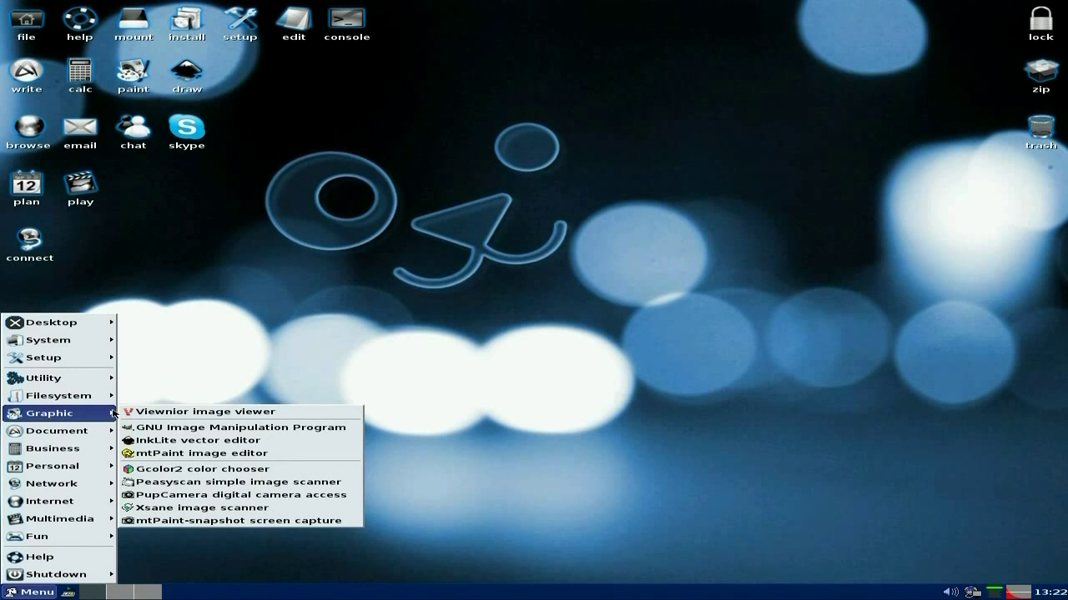
Launch GIMP from the Graphic menu, then close it
click(153, 430)
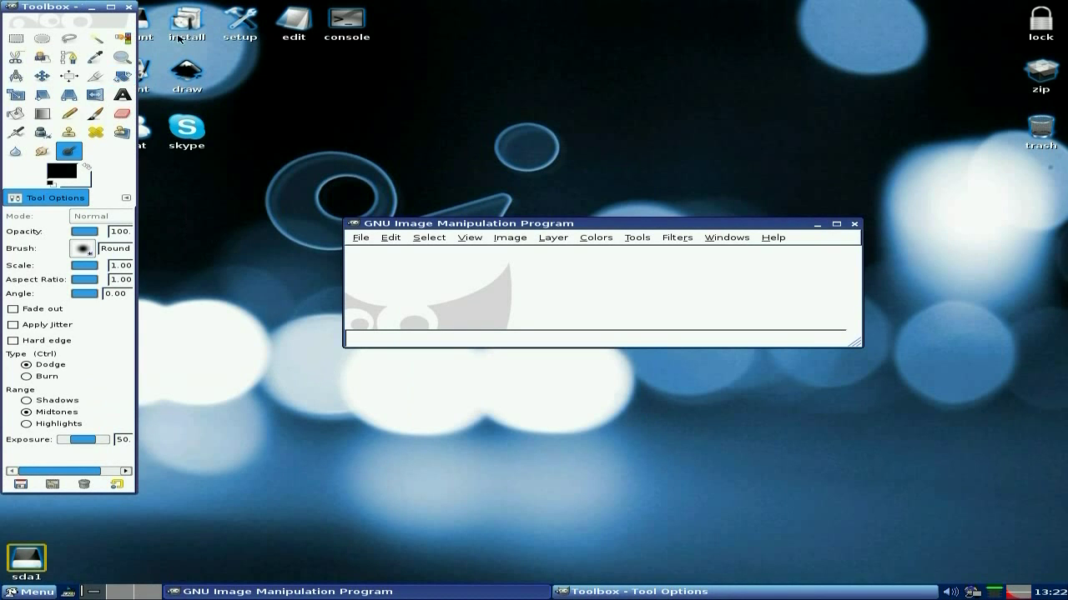
click(854, 224)
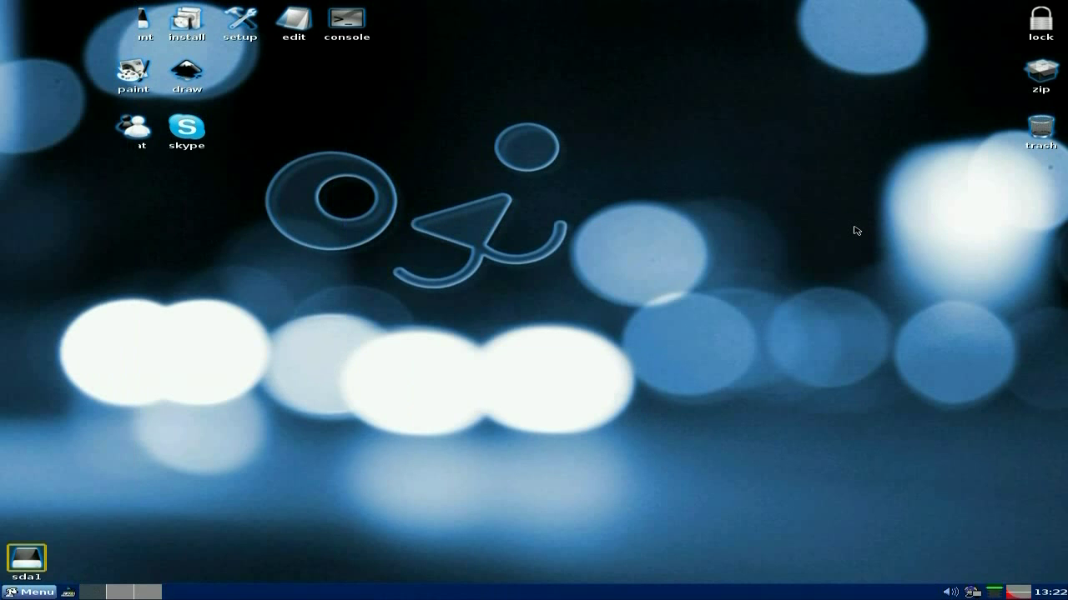
click(25, 594)
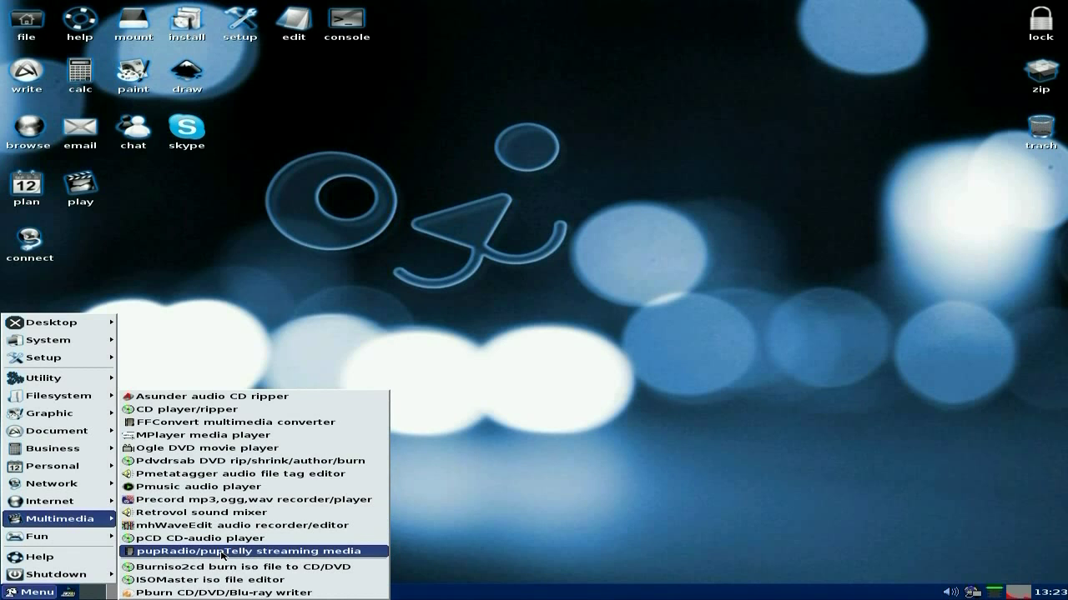
mouse_move(58, 537)
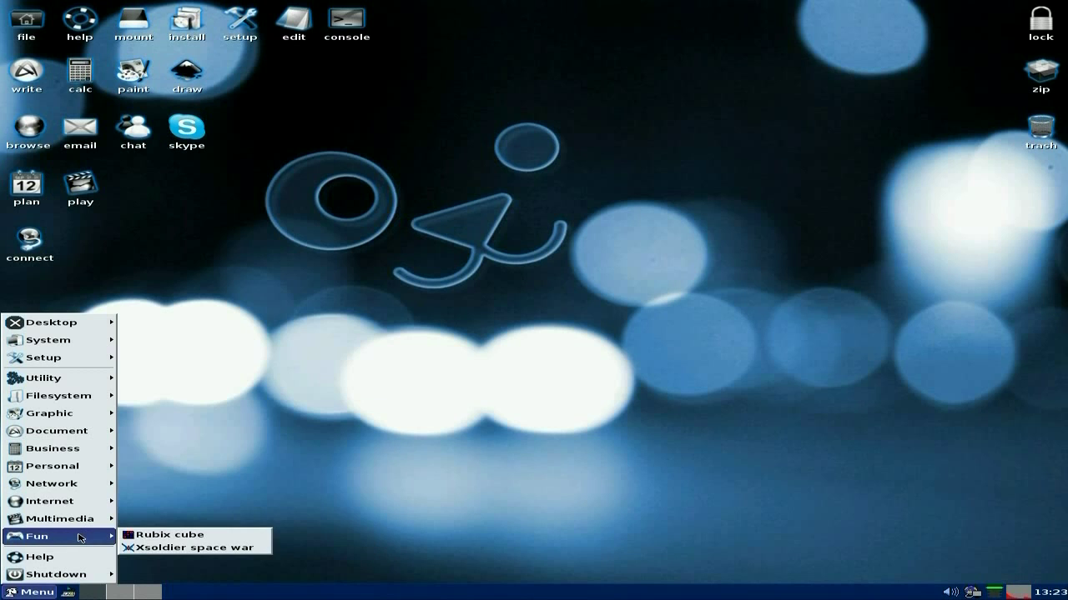
Dismiss the menu and launch the Puppy Package Manager from the desktop install icon
click(556, 313)
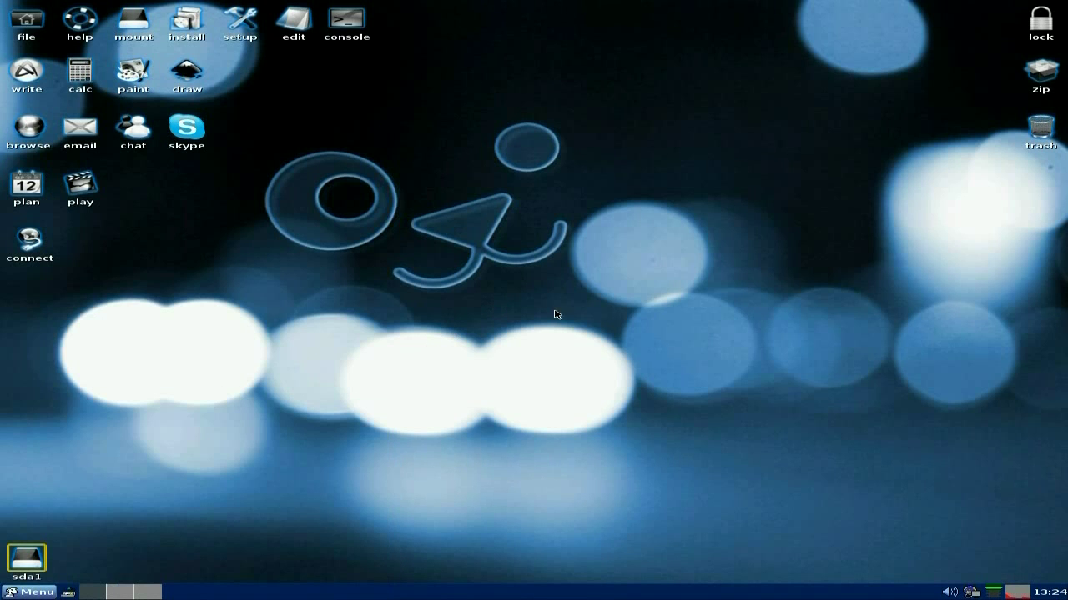
click(185, 22)
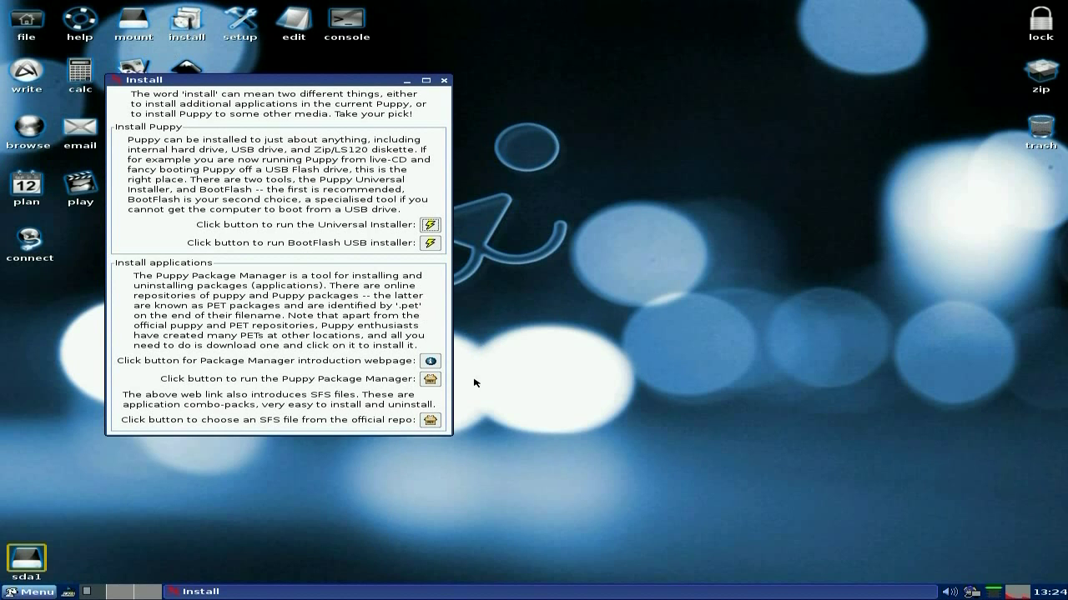
click(434, 382)
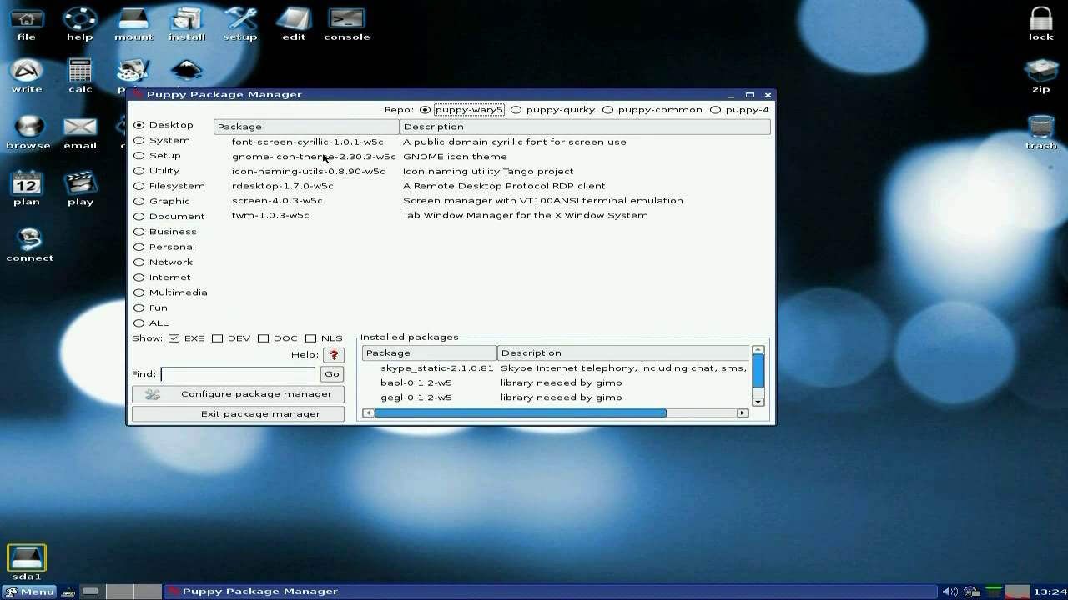
Browse the System, Setup and Graphic package categories, ending on Graphic with inkscape and geeqie
click(159, 141)
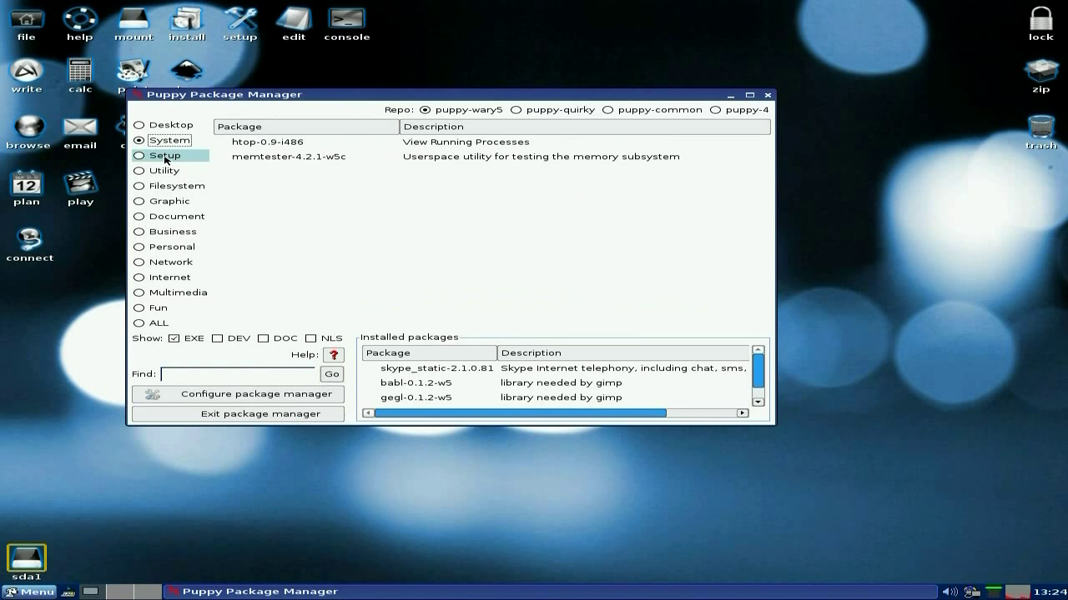
click(166, 157)
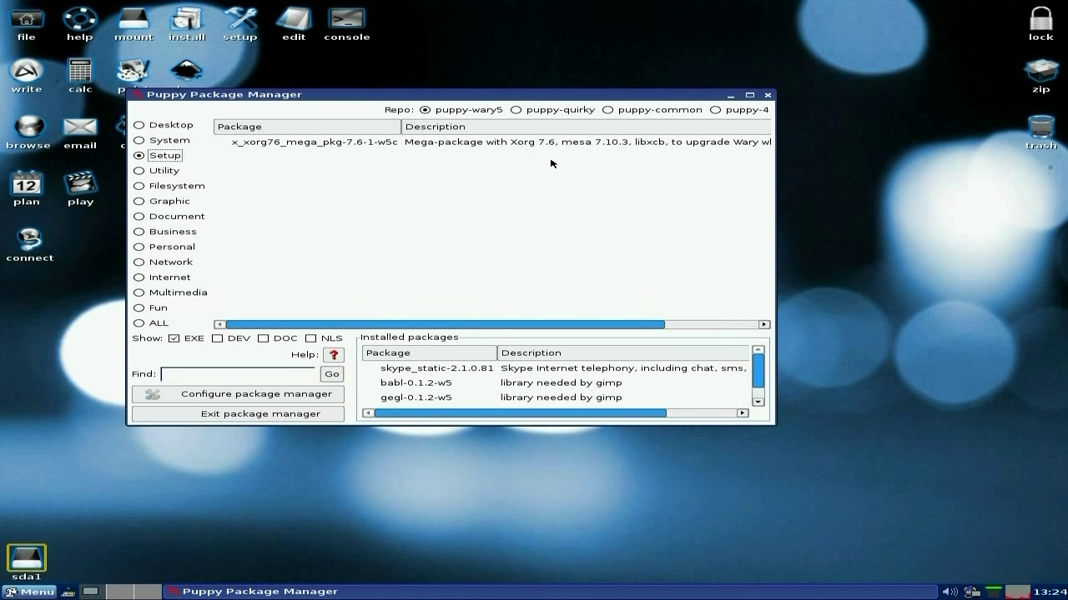
mouse_move(536, 323)
mouse_down()
mouse_move(558, 326)
mouse_move(540, 326)
mouse_up()
click(171, 202)
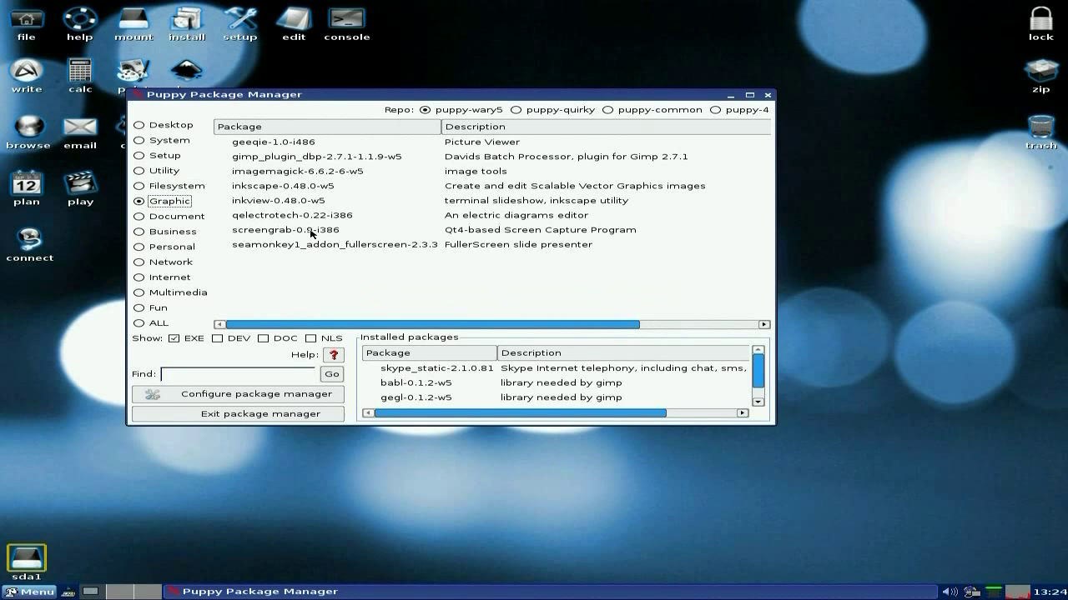
Browse the Document, Business, Personal, Network and Internet package categories
click(181, 218)
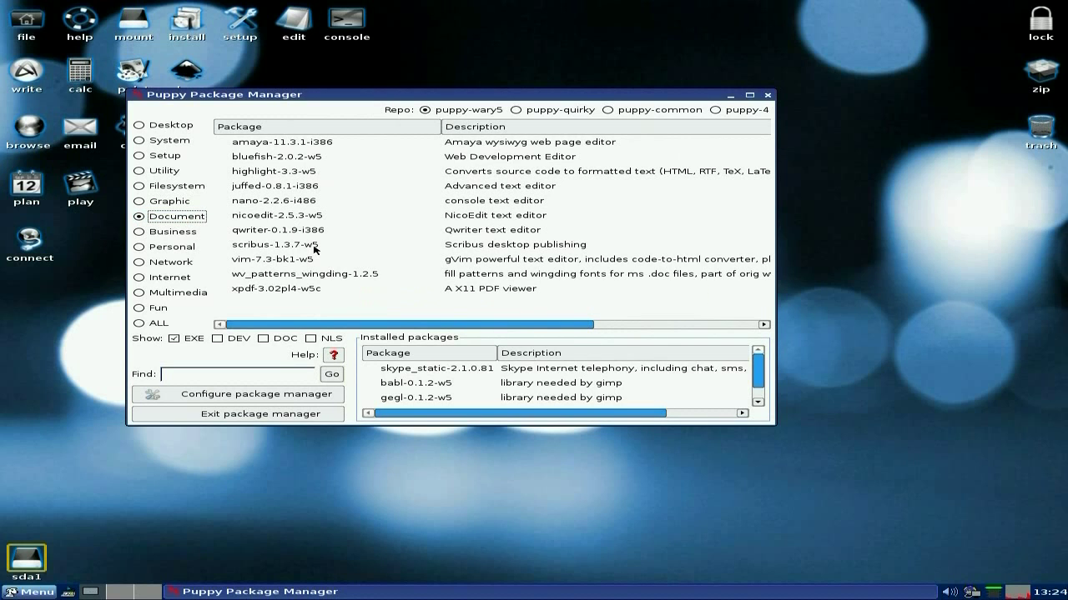
click(178, 236)
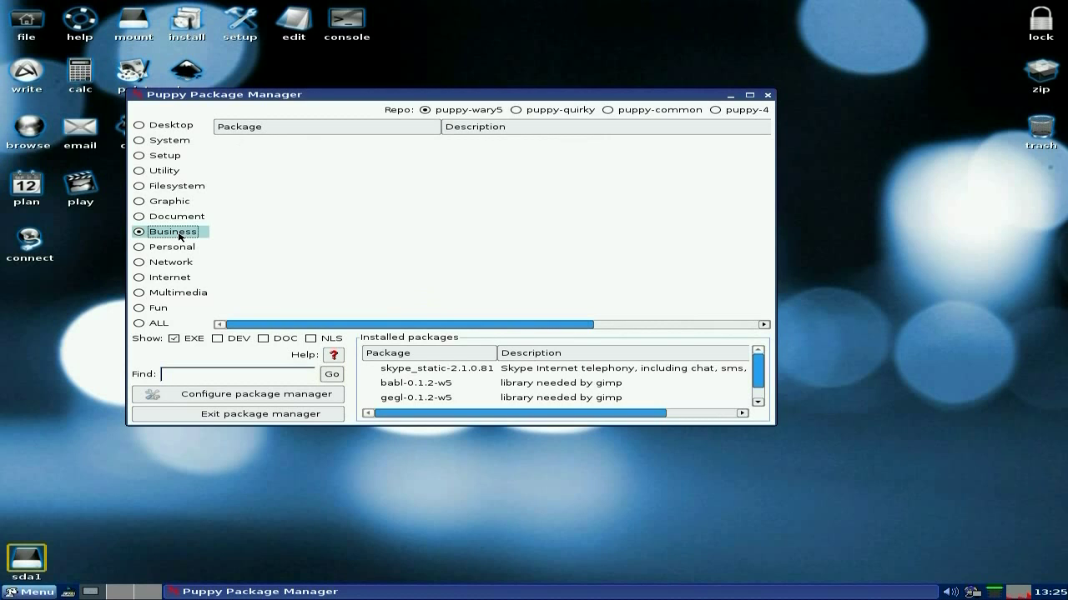
click(171, 249)
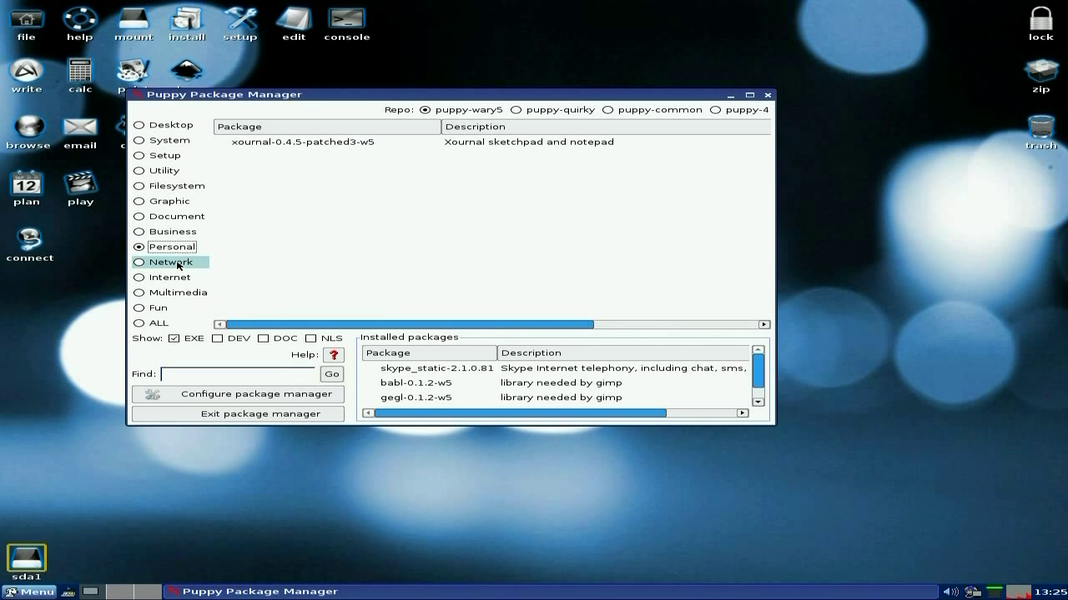
click(171, 262)
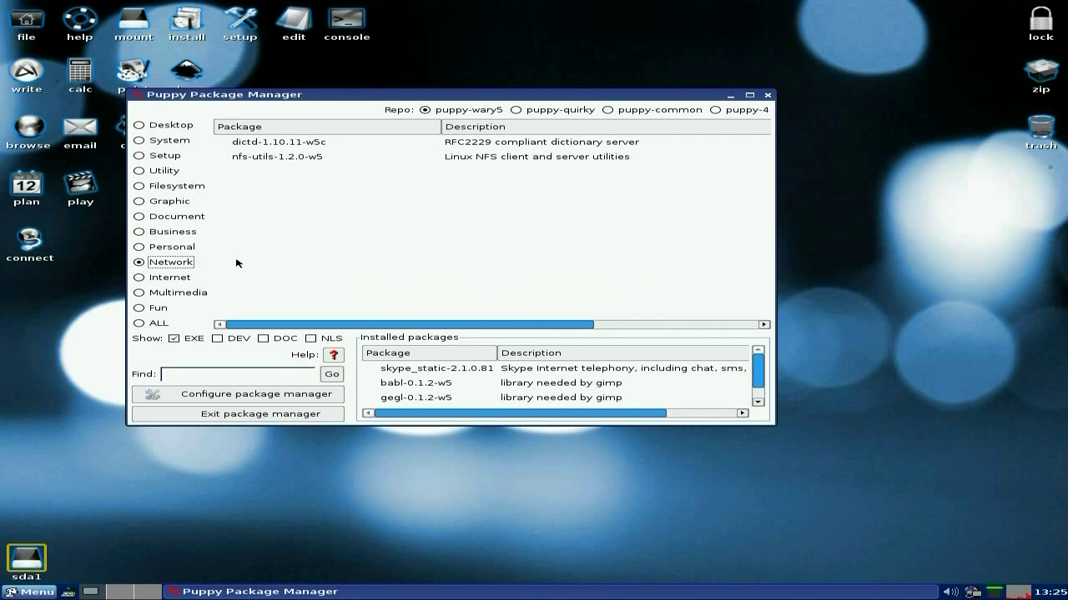
click(180, 280)
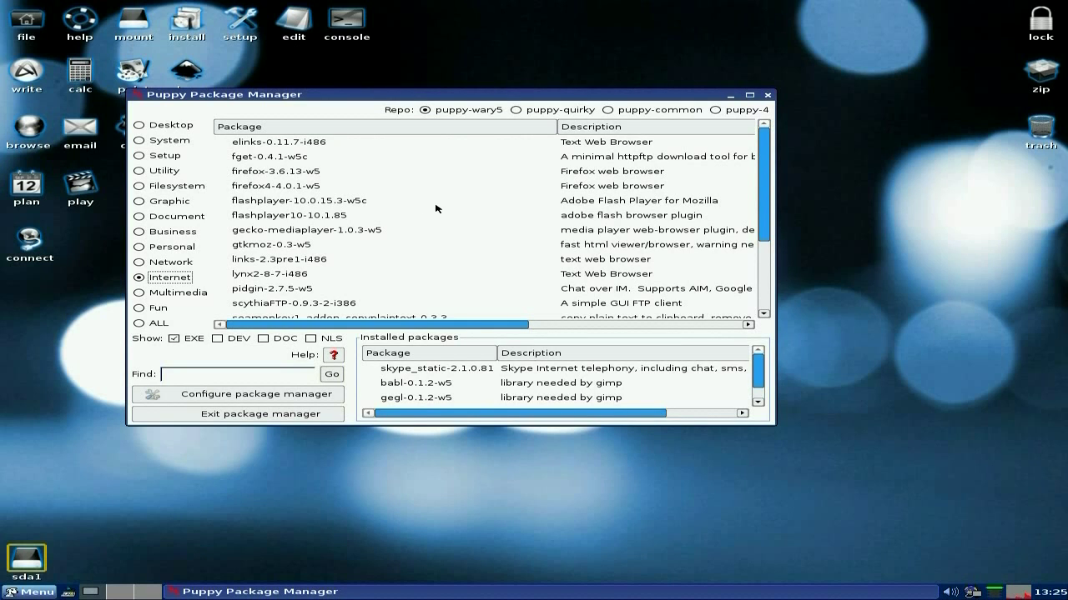
Scroll through the Internet packages like Firefox and Pidgin, then close the package manager
scroll(442, 209, down, 1)
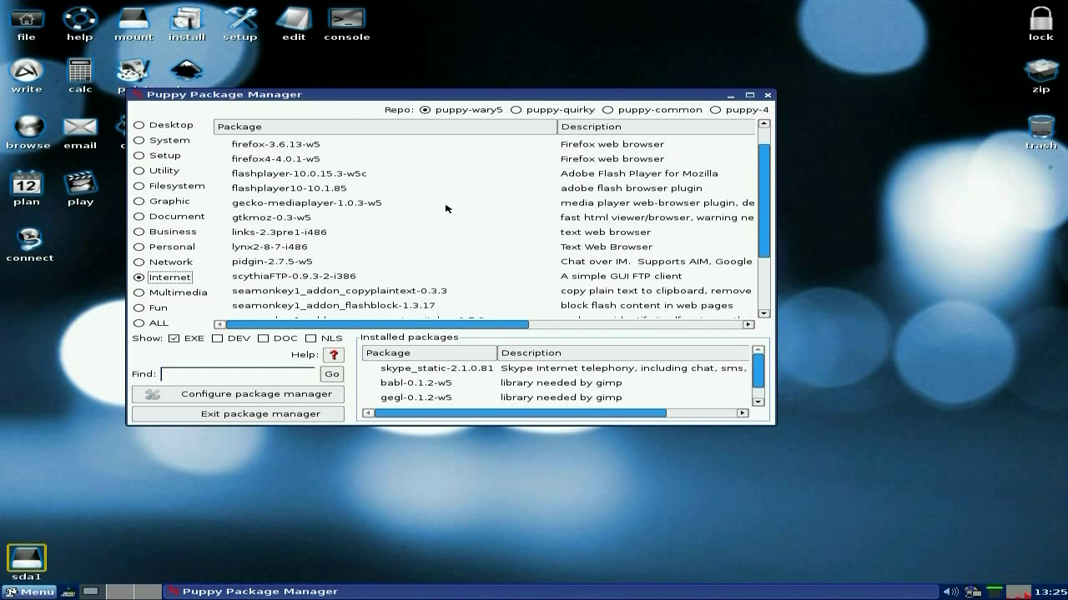
scroll(446, 208, down, 1)
scroll(475, 209, down, 1)
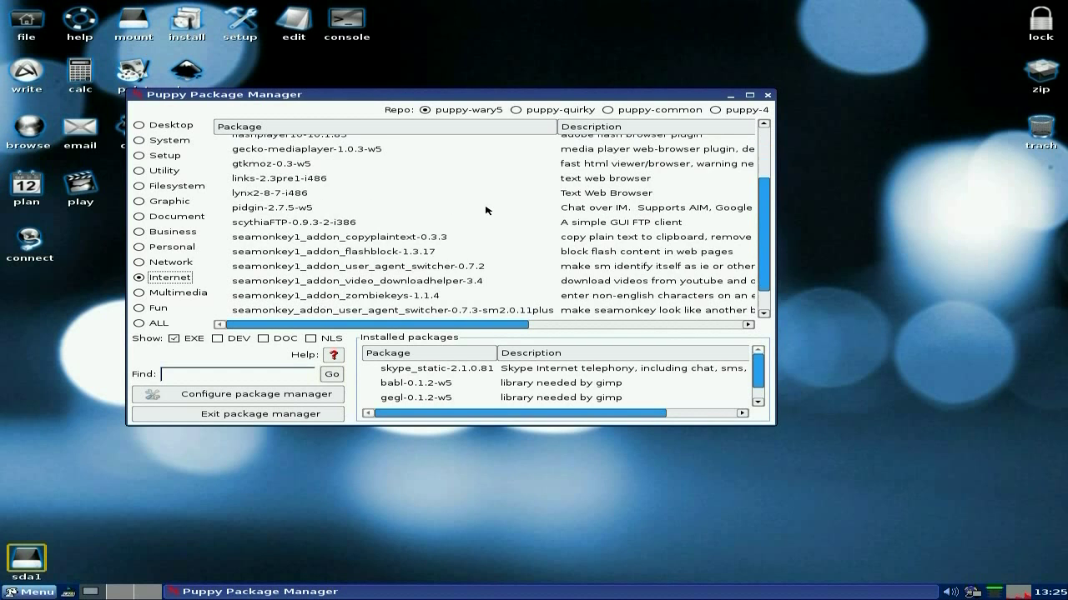
scroll(484, 211, down, 1)
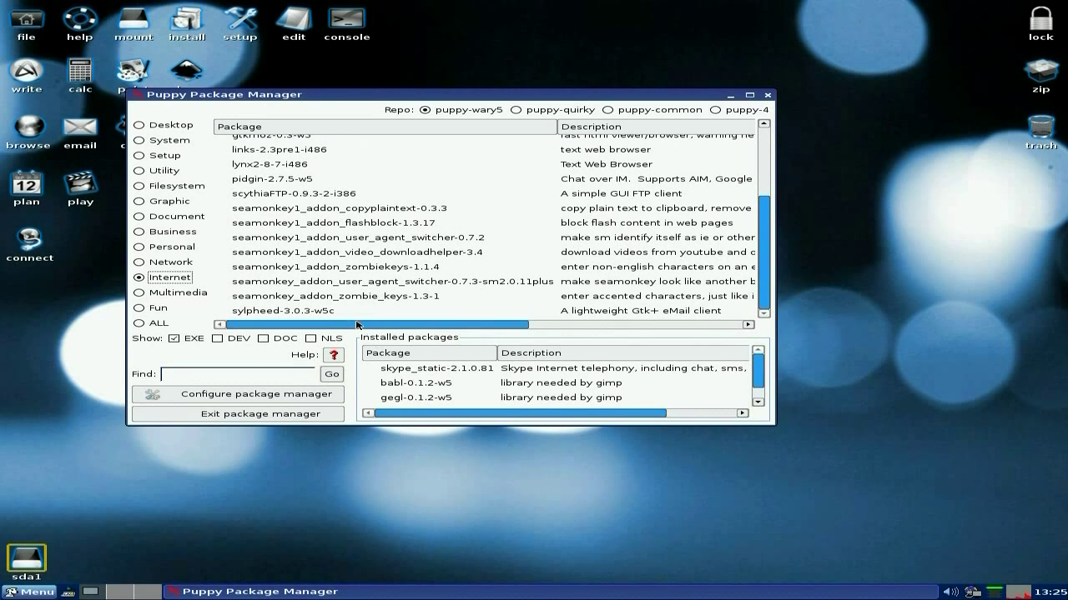
click(767, 98)
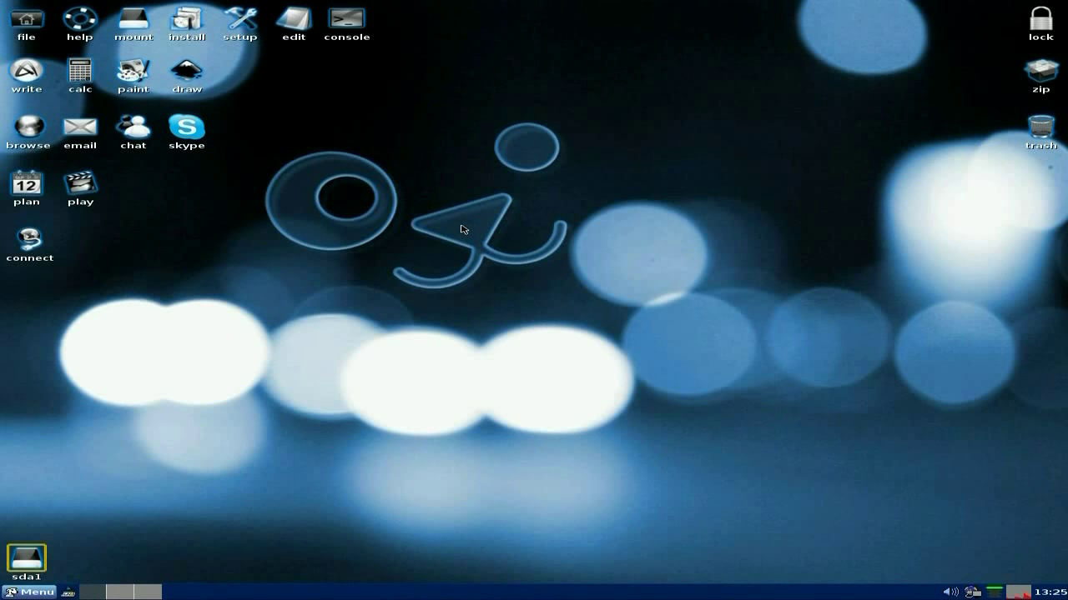